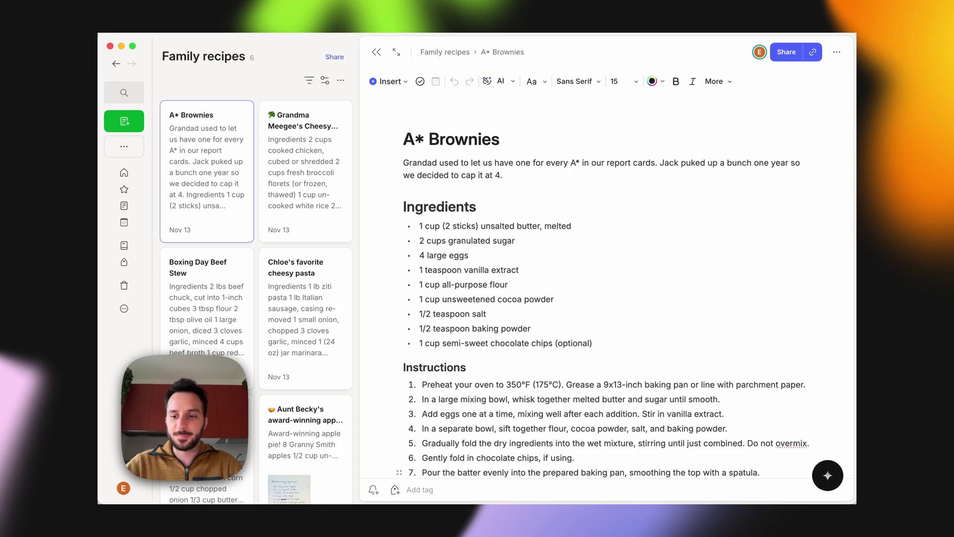
Ask the AI assistant what pairs with this recipe for a lactose-intolerant grandma, with web search on.
key("super+j")
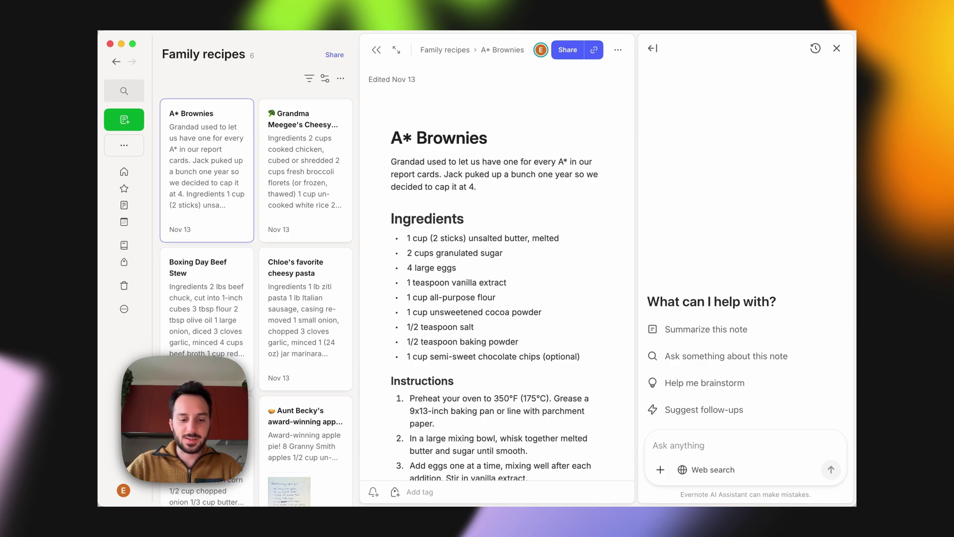
type("What could fo")
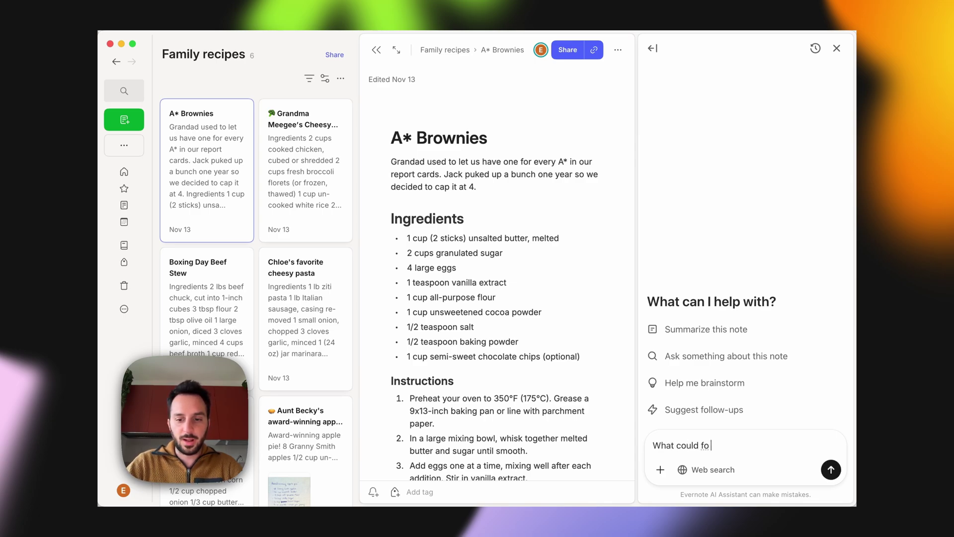
key("BackSpace")
key("BackSpace")
type("go well with ")
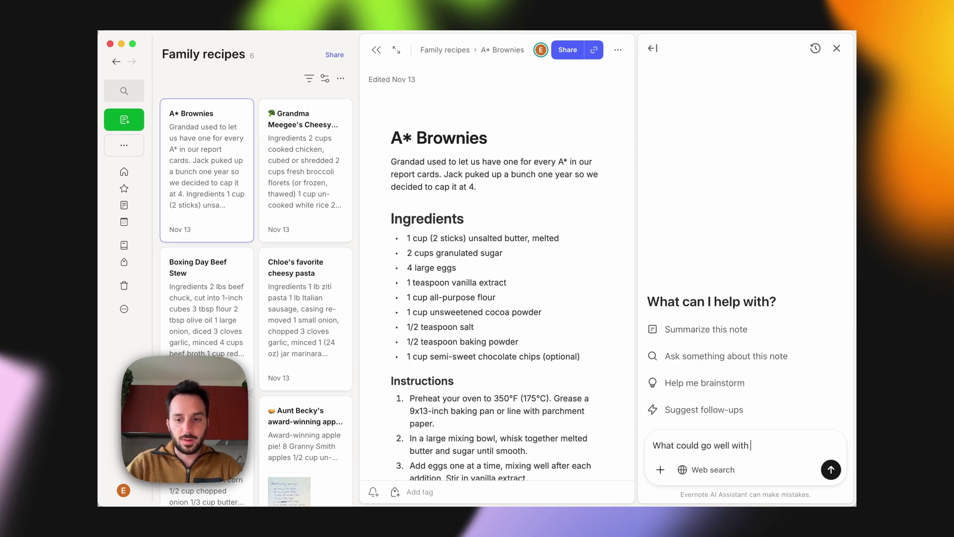
type("thi srecipe?")
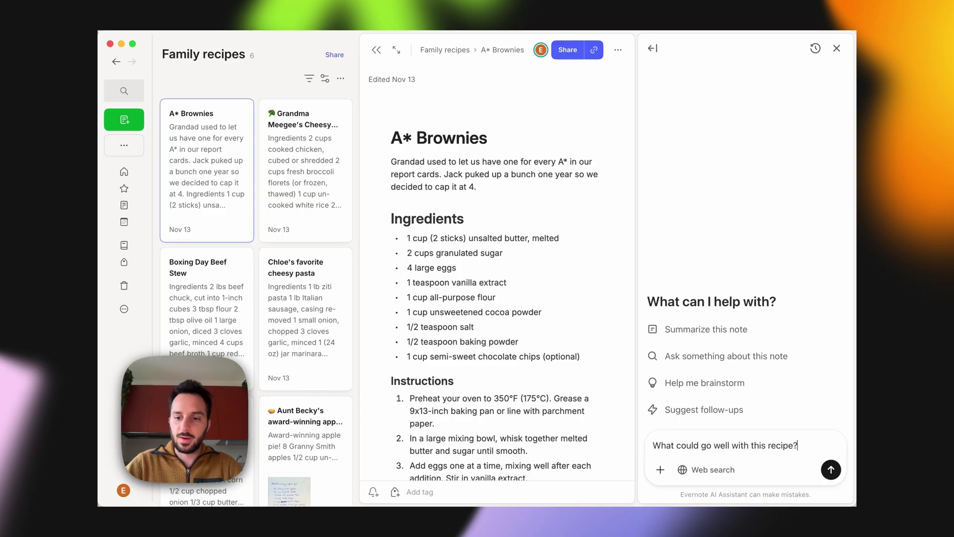
type(" Grandma")
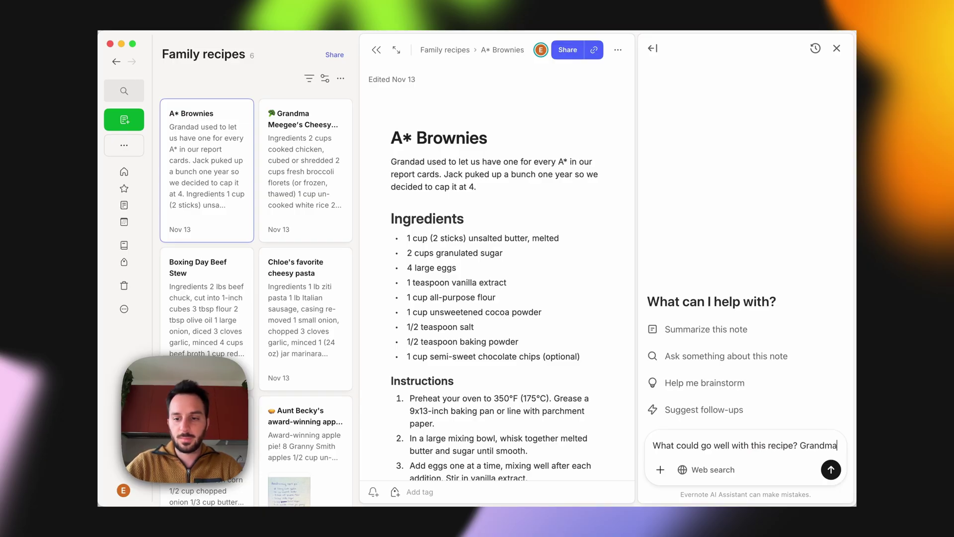
type(" islactose")
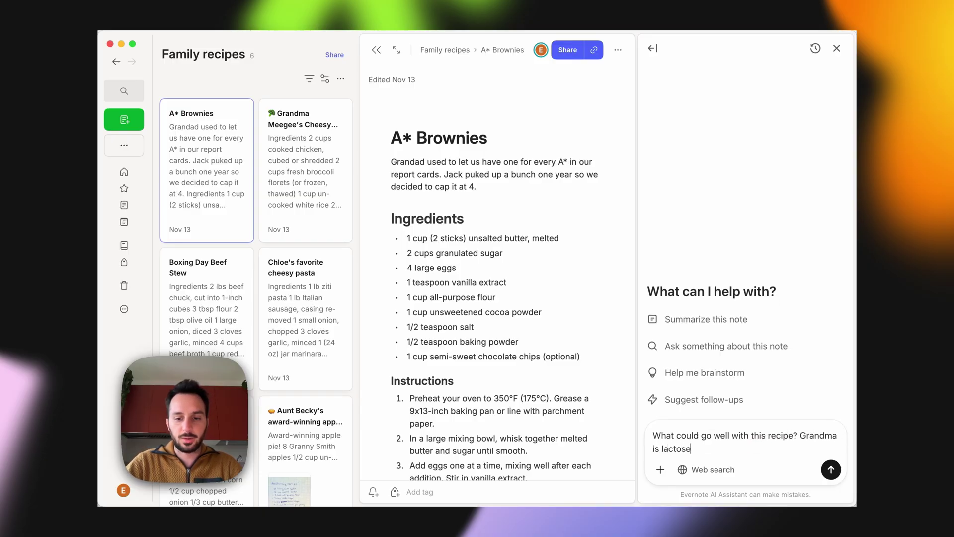
type("intolerant.")
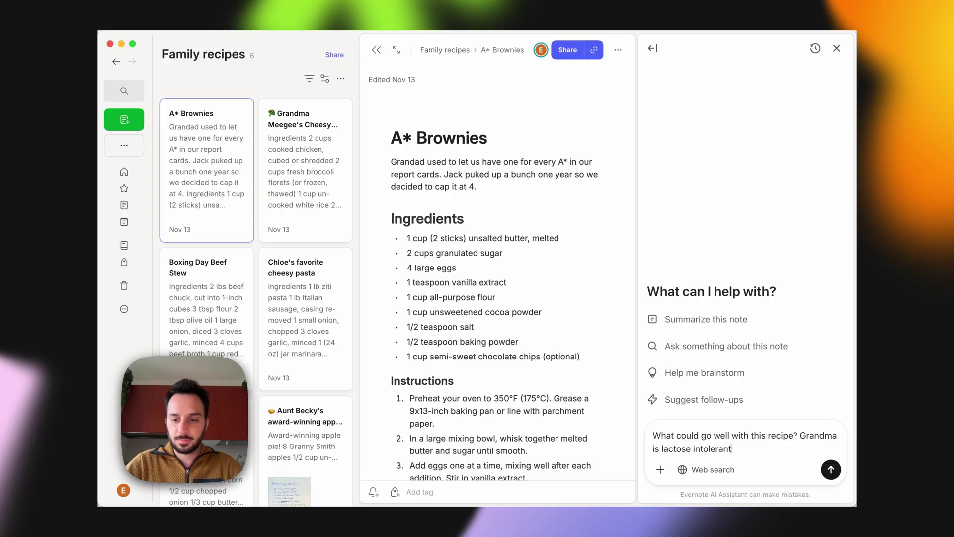
left_click(708, 469)
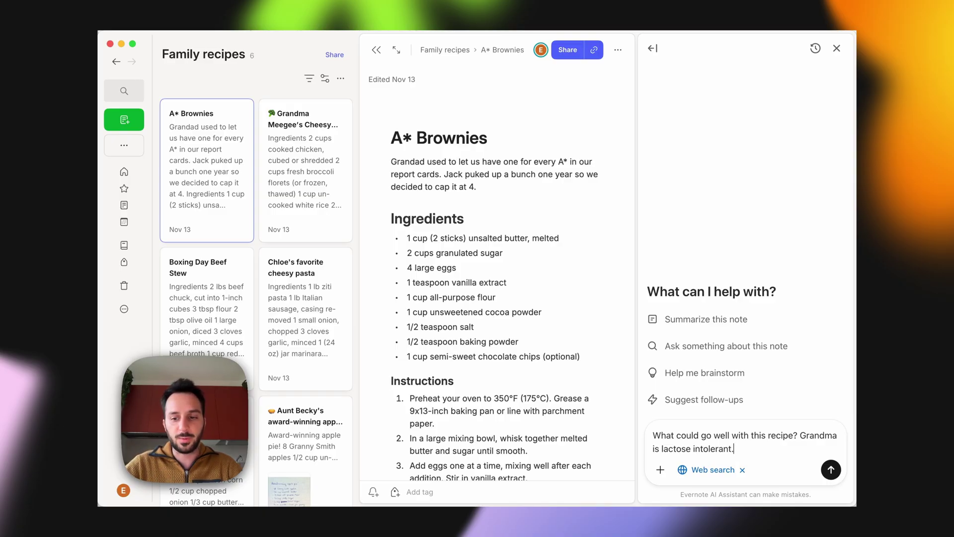
Send the pairing question, review dairy-free ice cream and berry suggestions, then start a new chat.
key("Return")
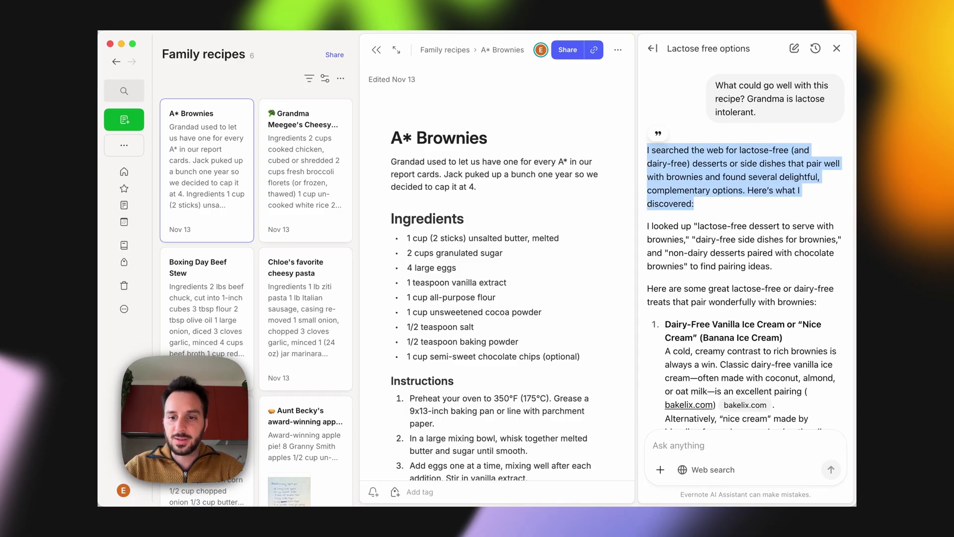
scroll(746, 246, "down", 3)
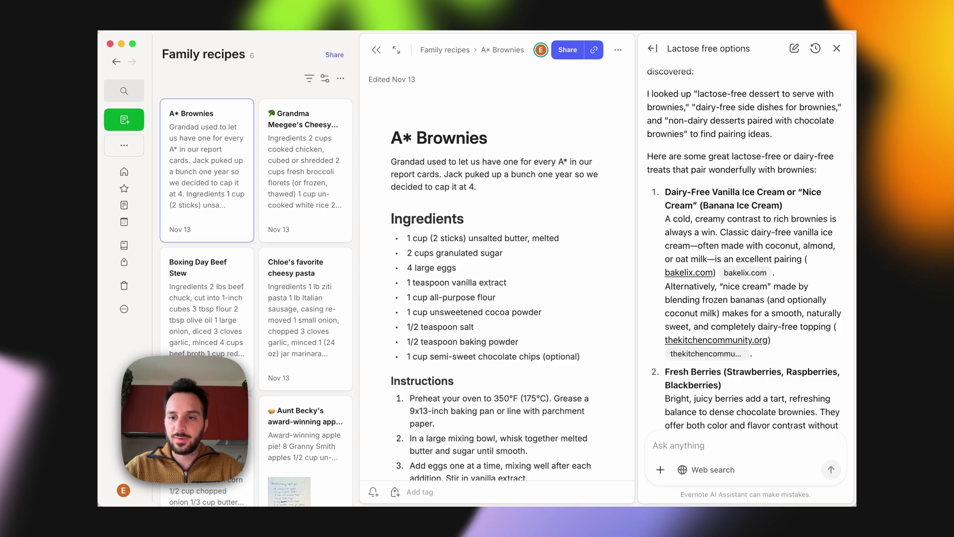
scroll(746, 246, "down", 1)
scroll(745, 246, "down", 3)
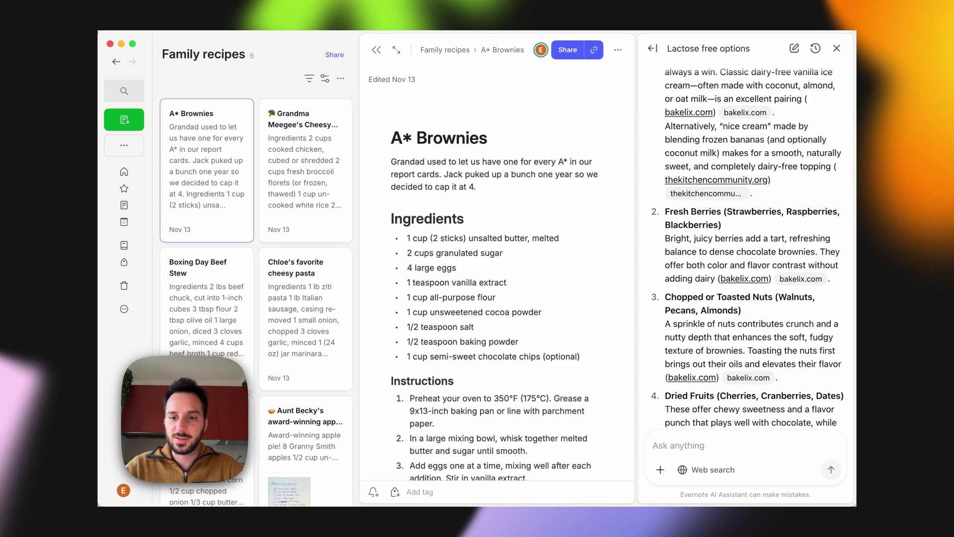
left_click_drag(665, 297, 773, 297)
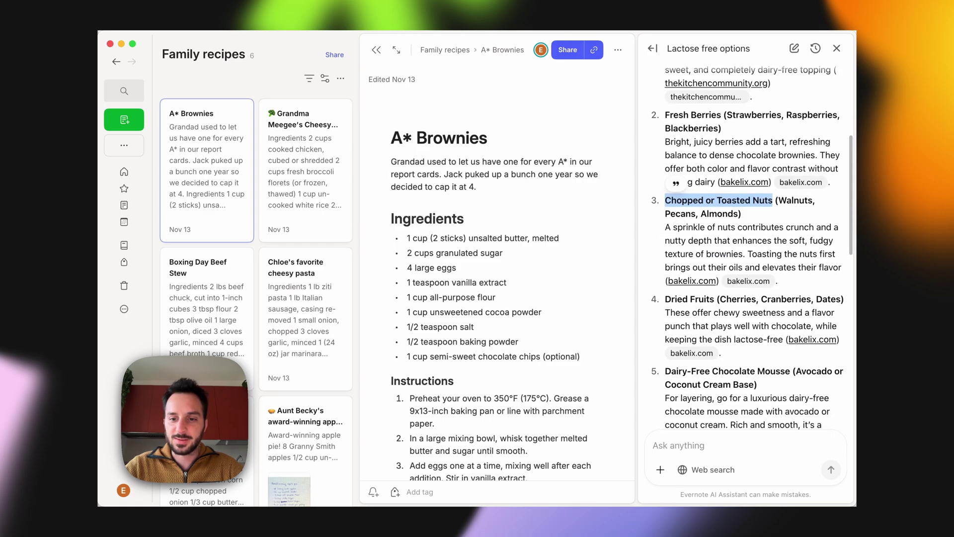
scroll(745, 246, "down", 2)
key("Escape")
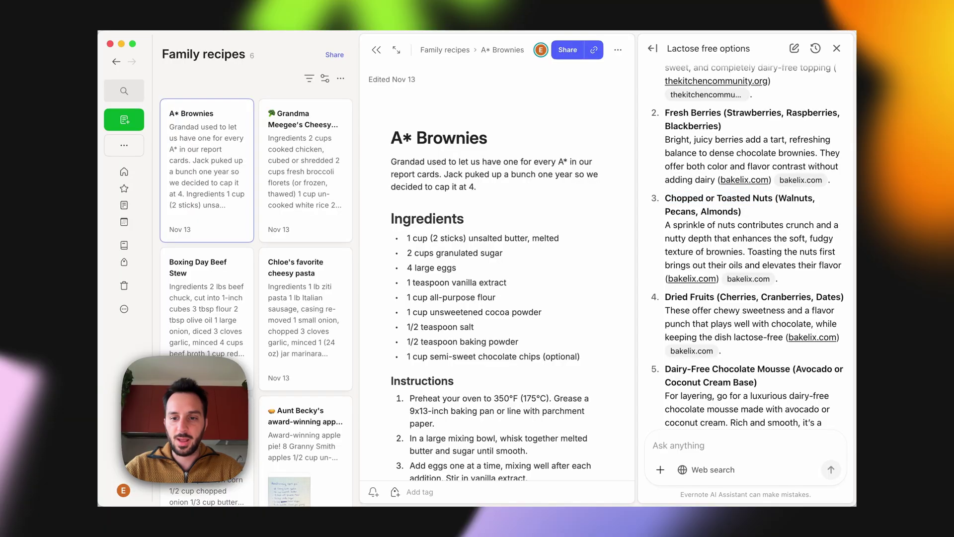
In a new chat, request the ingredients as a shopping list without salt or baking powder.
key("ctrl+n")
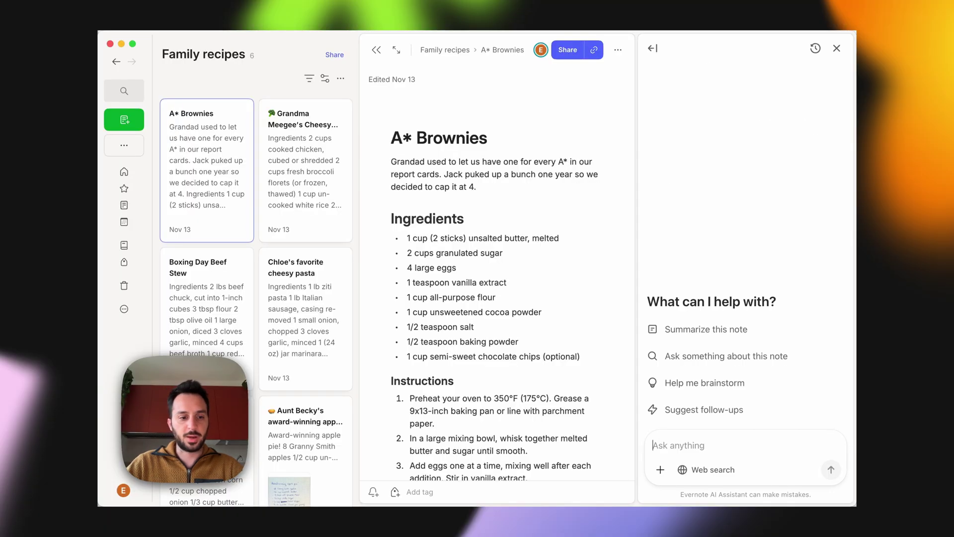
type("Convert")
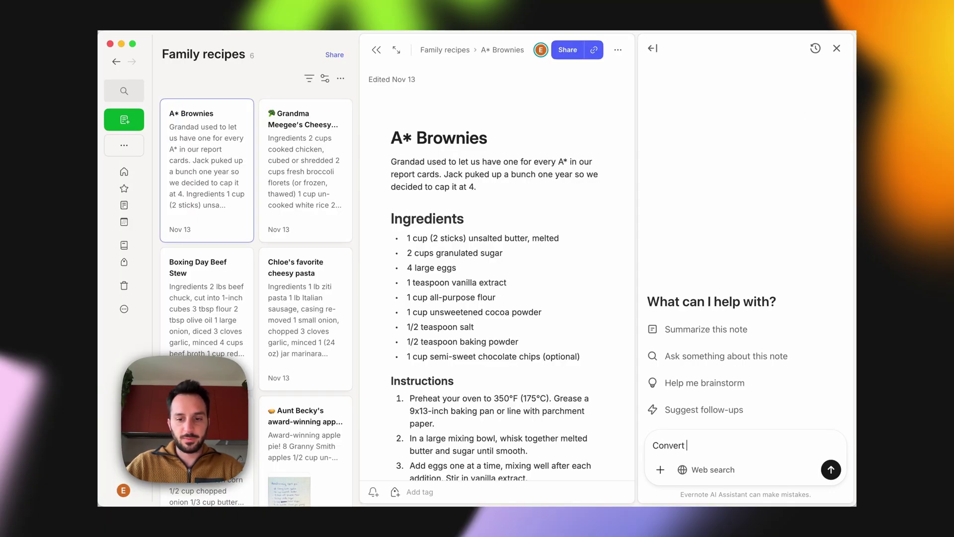
type(" the ingredien")
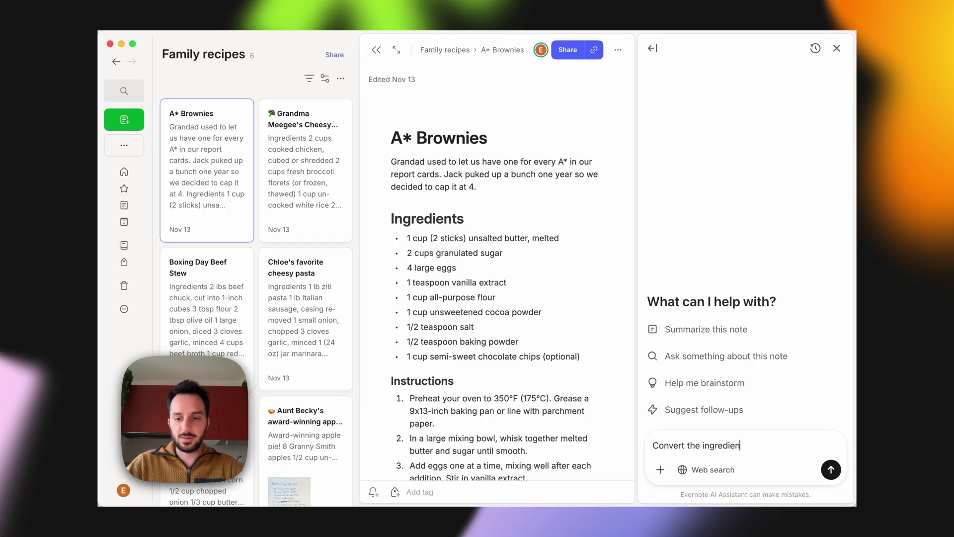
type("ts in this rec")
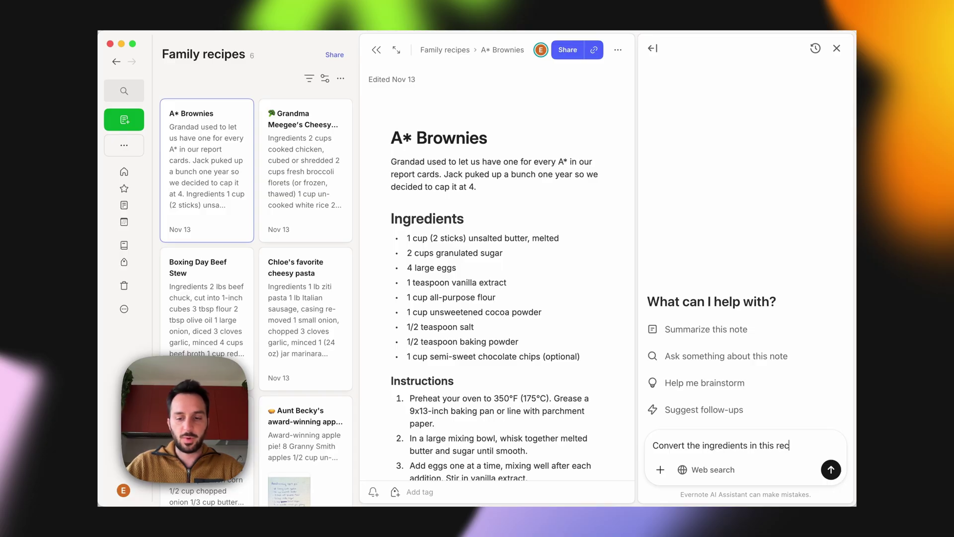
type("ipe to a ")
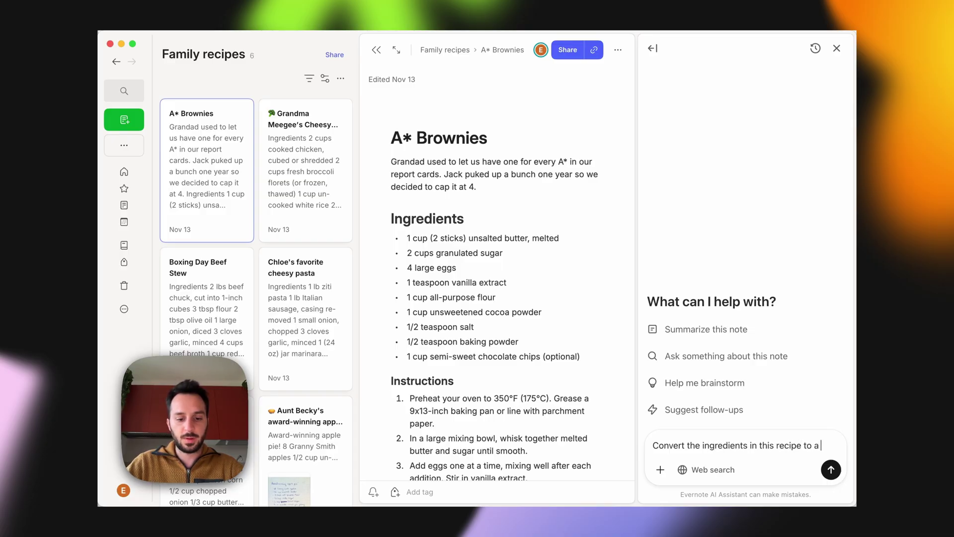
type("shopping lis")
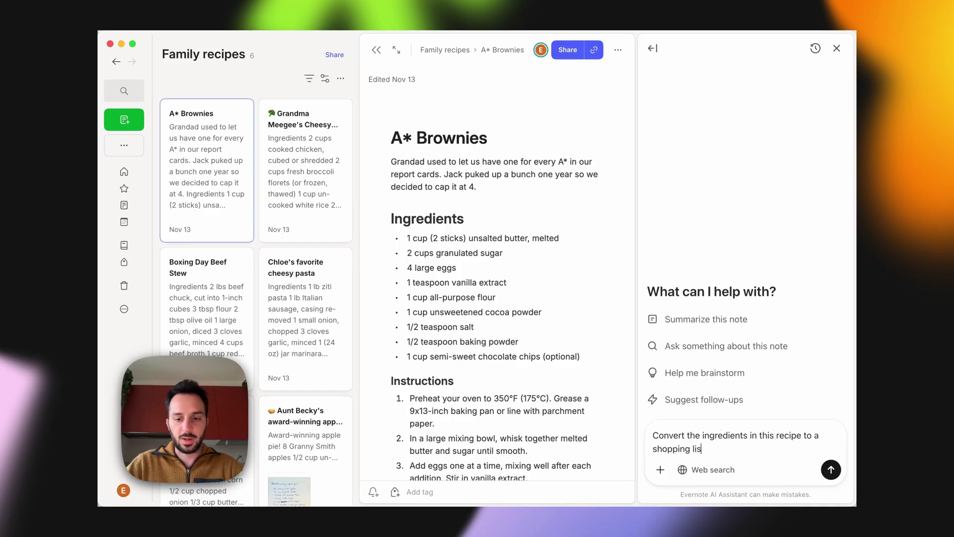
type("t. I don't")
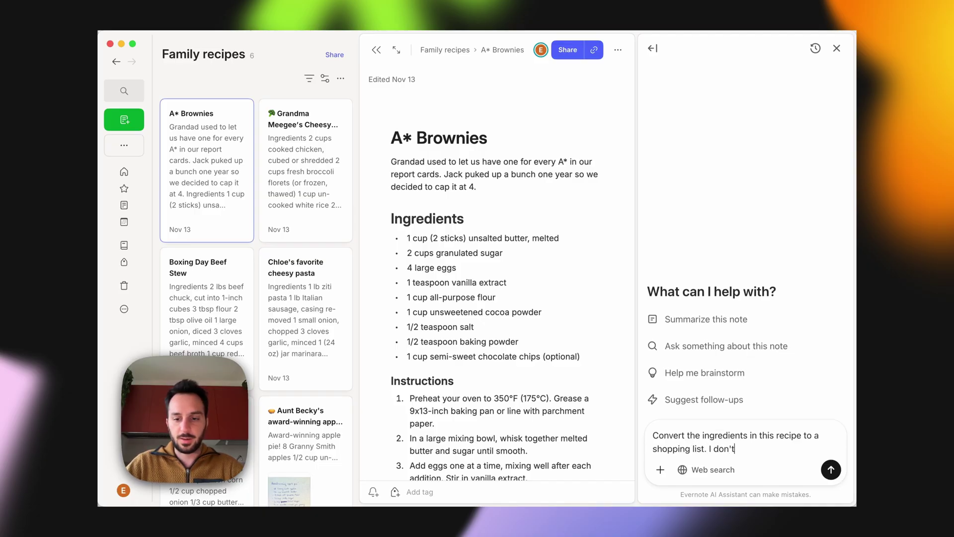
type(" need salt or")
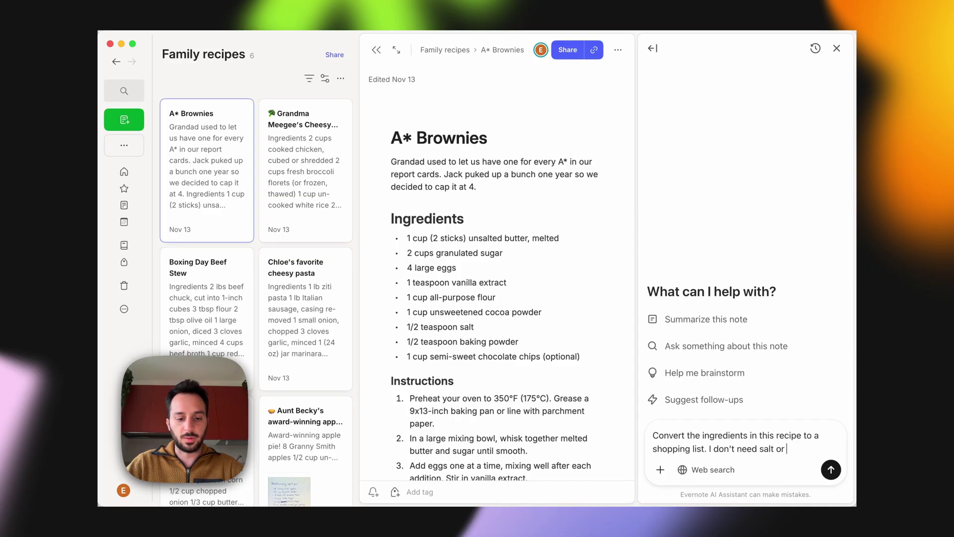
type("baking powe")
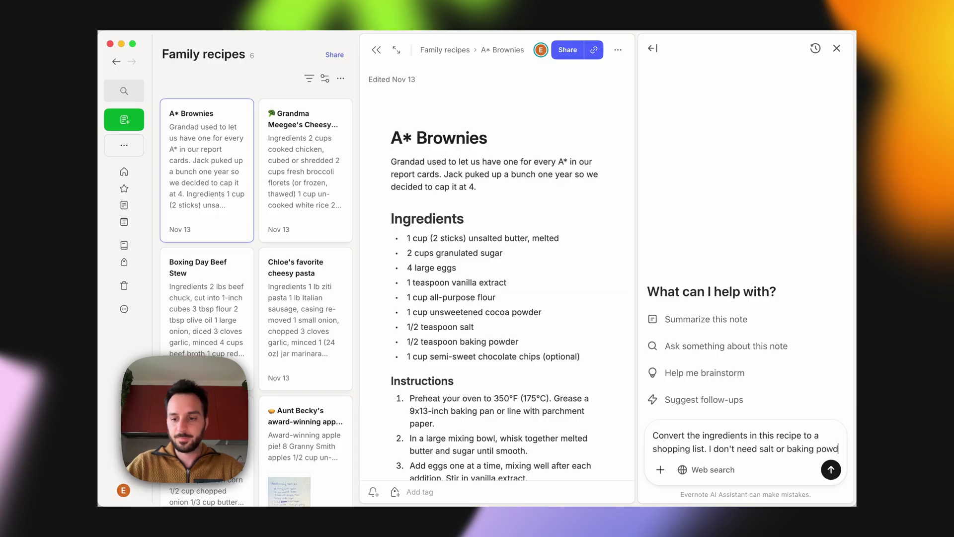
type("er.")
key("Return")
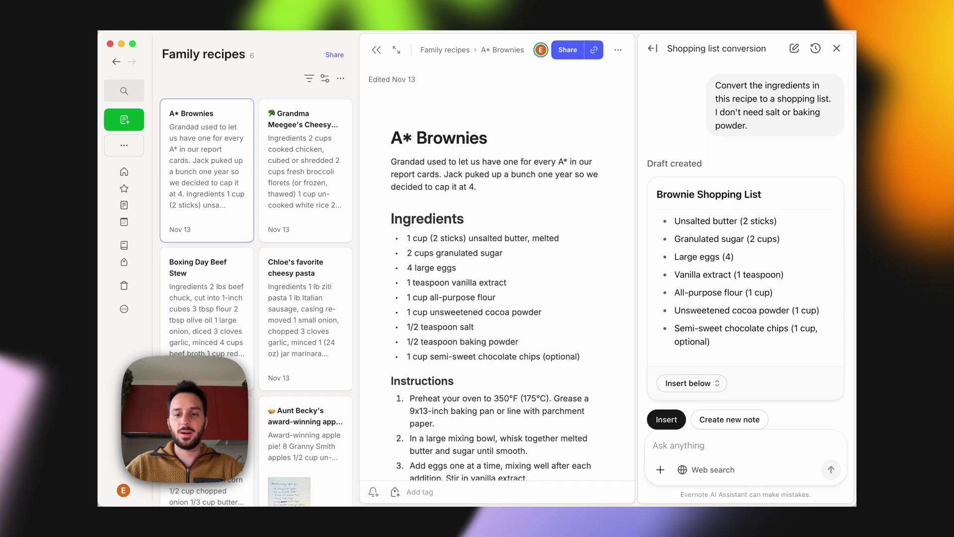
type("Add ")
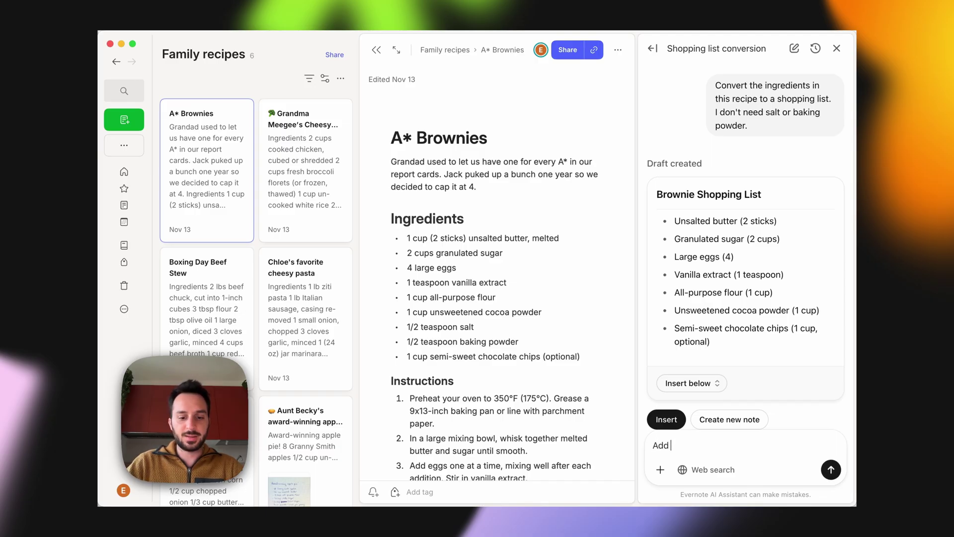
type("fresh berries")
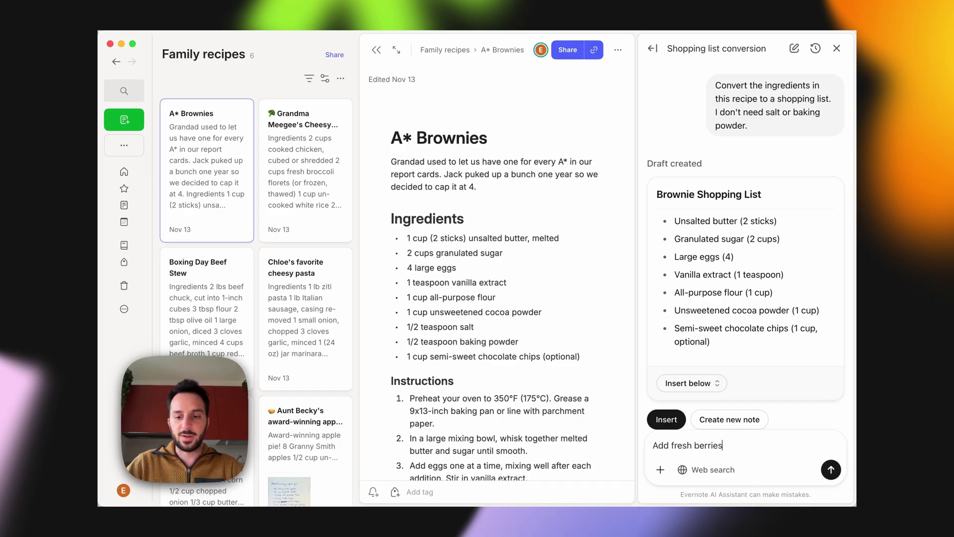
type(" to the list")
Add fresh berries to the drafted list and save it as the note 'Brownie Ingredients Update'.
key("Return")
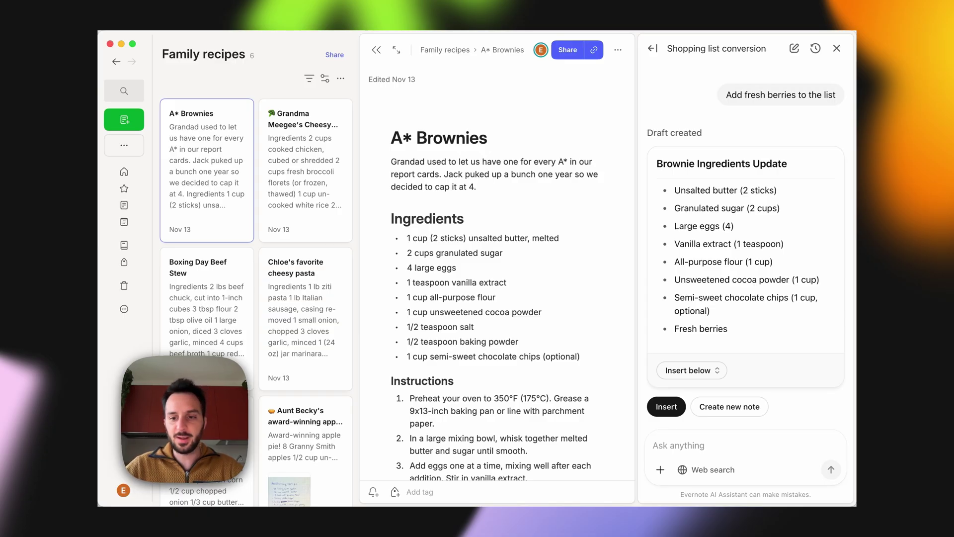
left_click(729, 406)
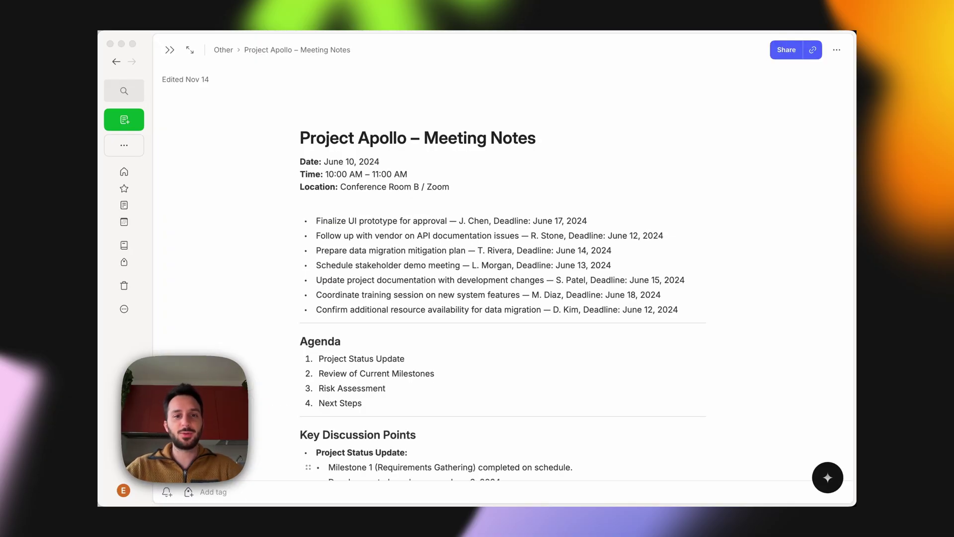
Add a green small header reading 'Action Items' on the empty line above the bullets.
left_click(302, 203)
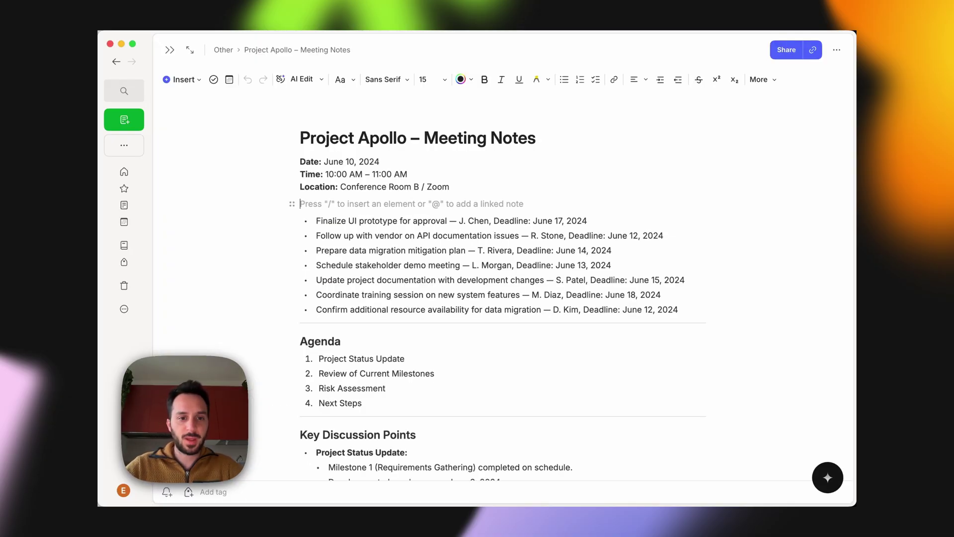
type("/")
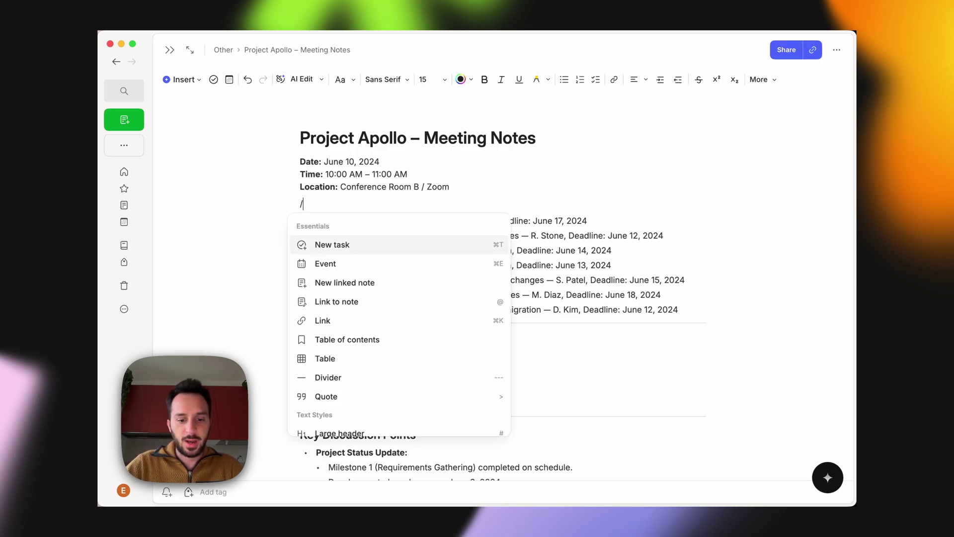
type("head")
key("Down")
key("Down")
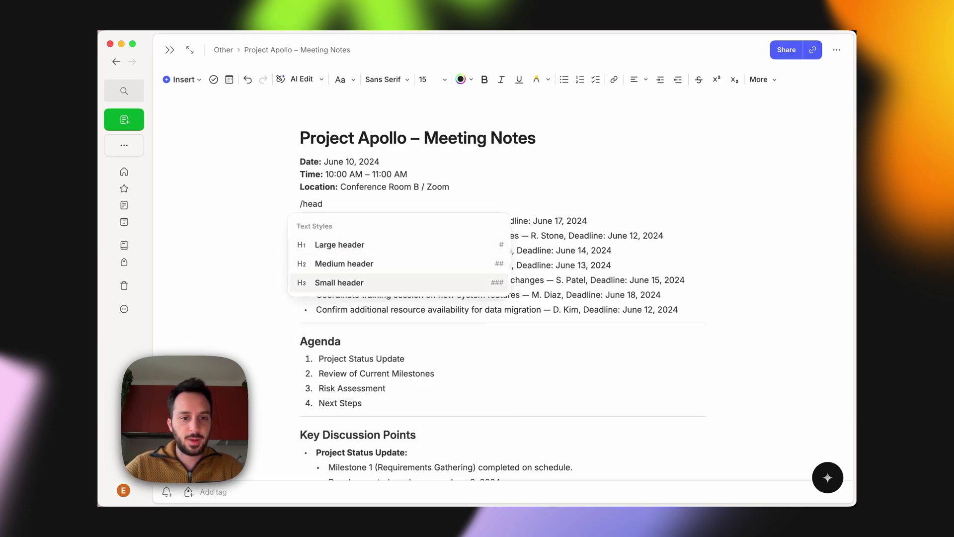
key("Return")
type("/gr")
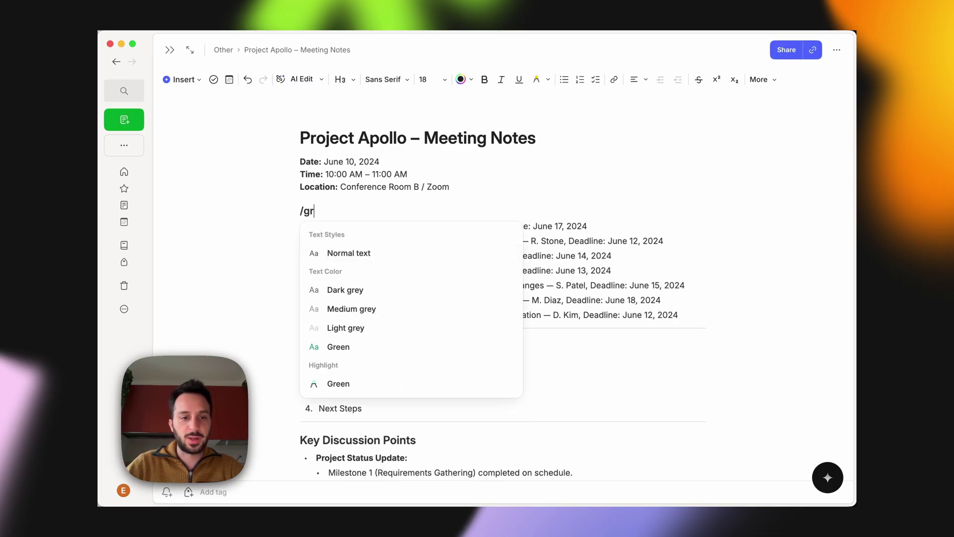
type("ee")
key("Return")
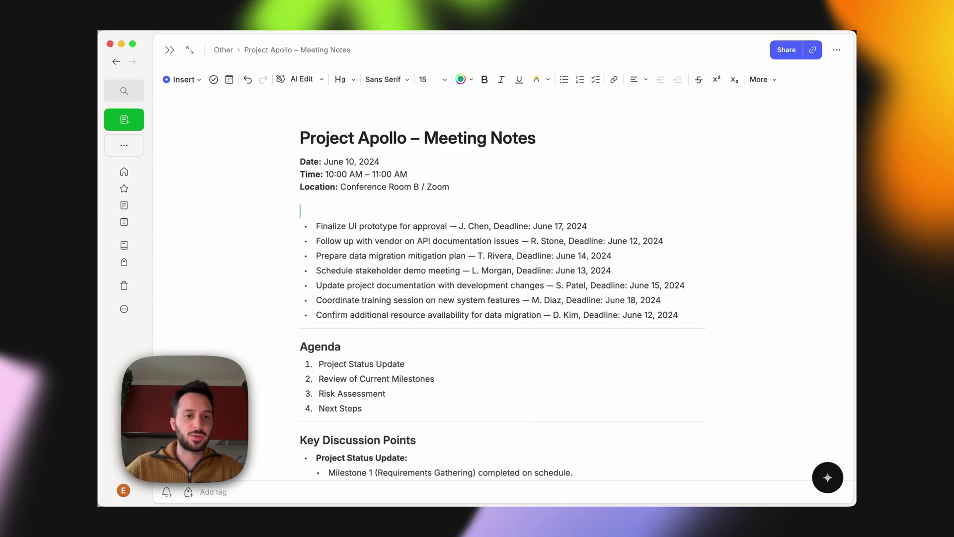
type("Action")
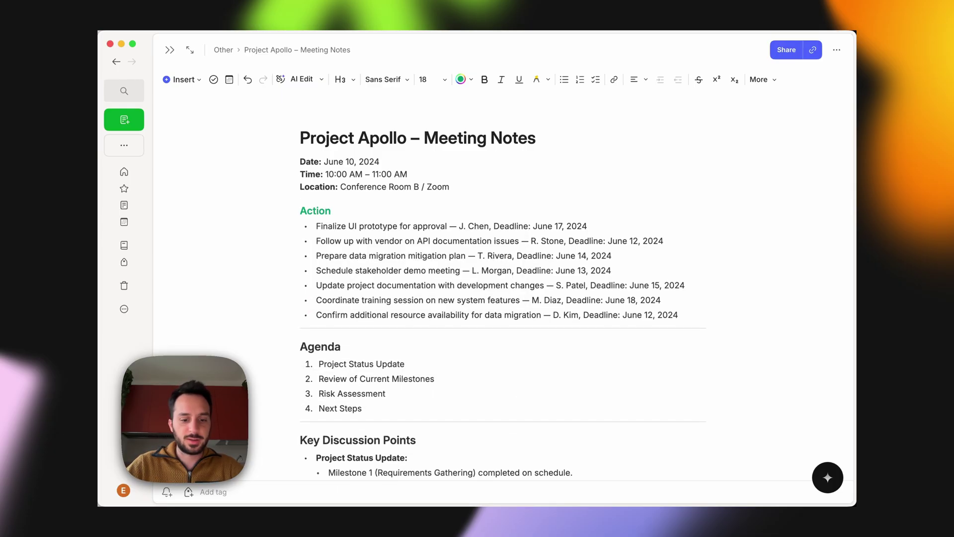
type(" Items")
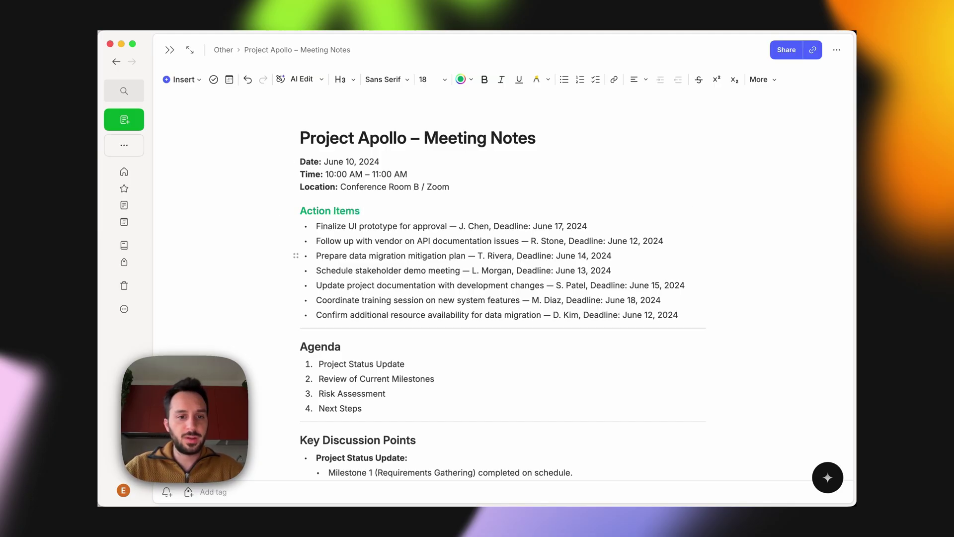
Convert the seven action-item bullets into tasks, starring New task as a favourite insert.
mouse_move(316, 226)
left_mouse_down()
mouse_move(663, 240)
mouse_move(586, 285)
mouse_move(679, 315)
left_mouse_up()
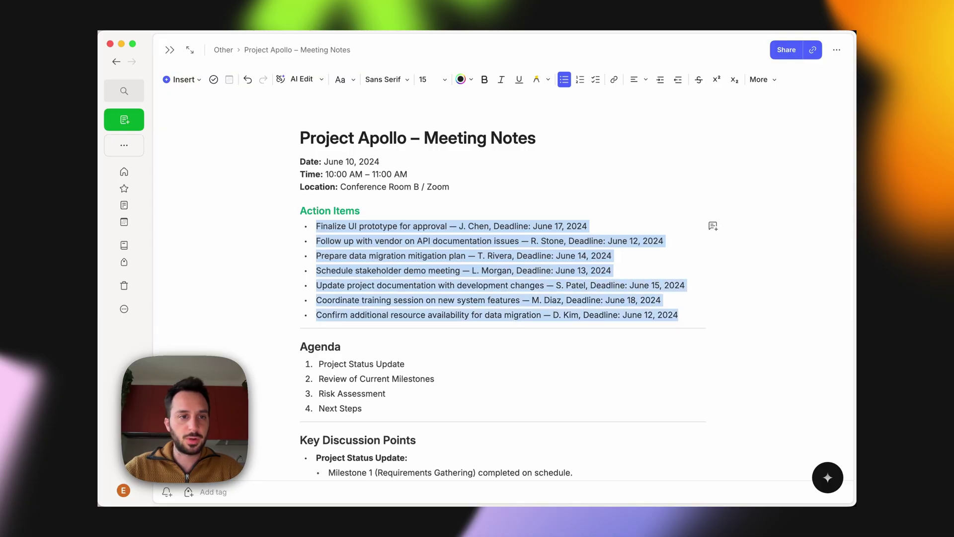
left_click(181, 79)
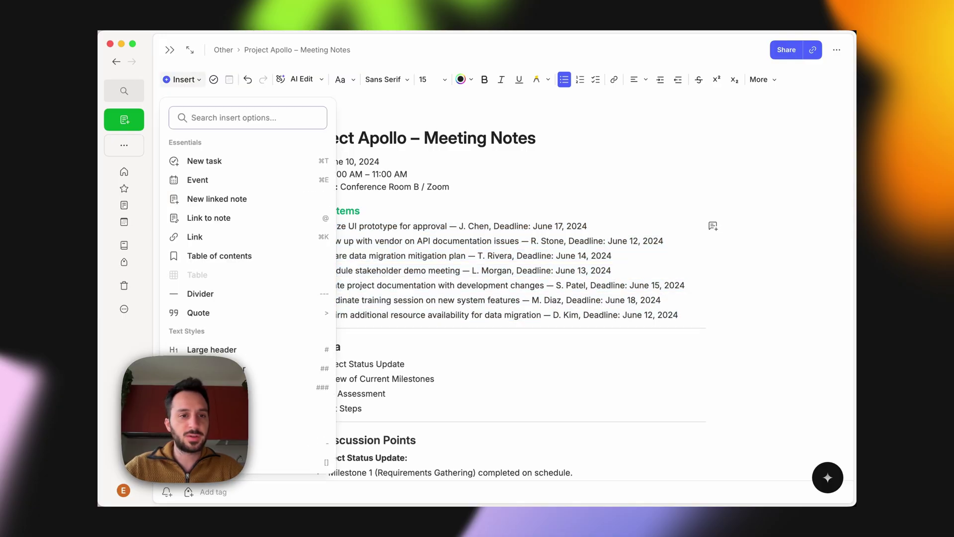
type("t")
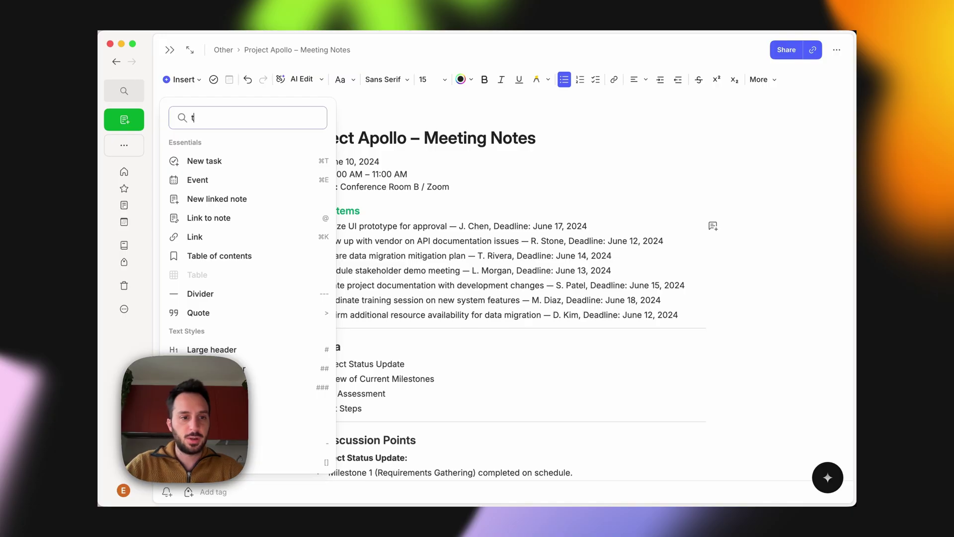
type("ask")
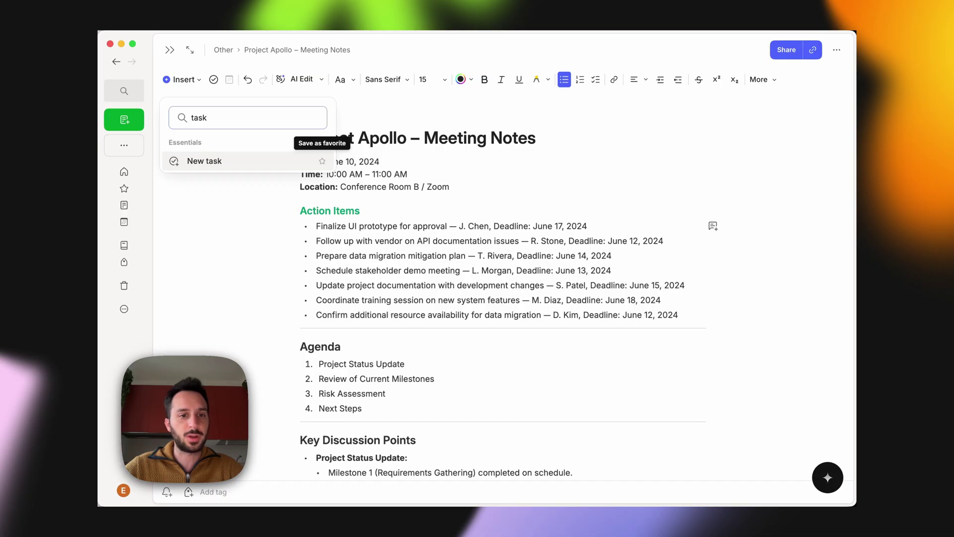
left_click(322, 161)
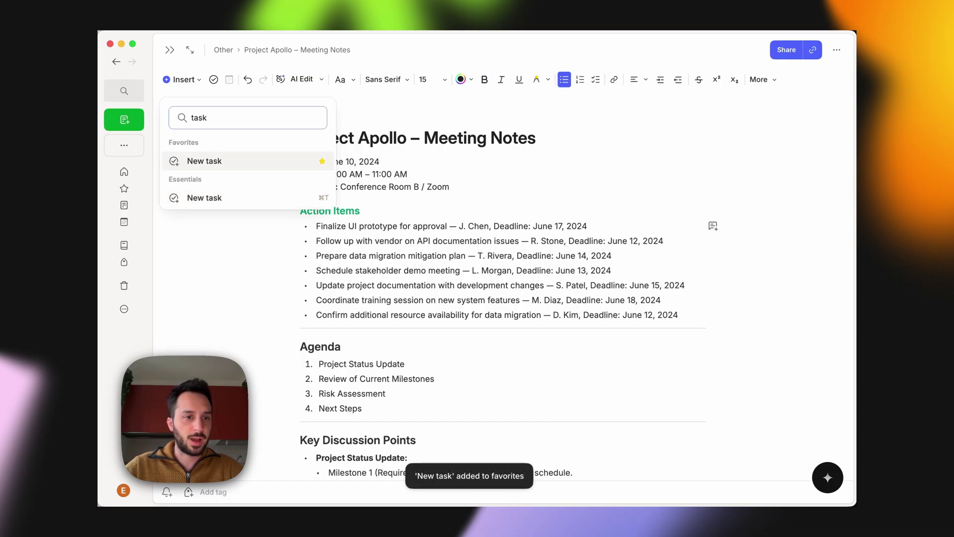
key("Return")
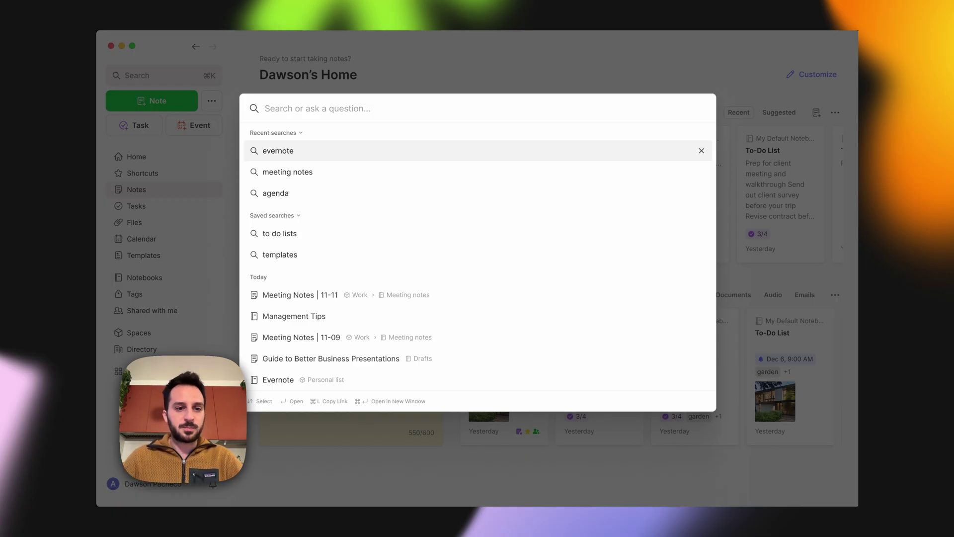
type("Barcelona trip")
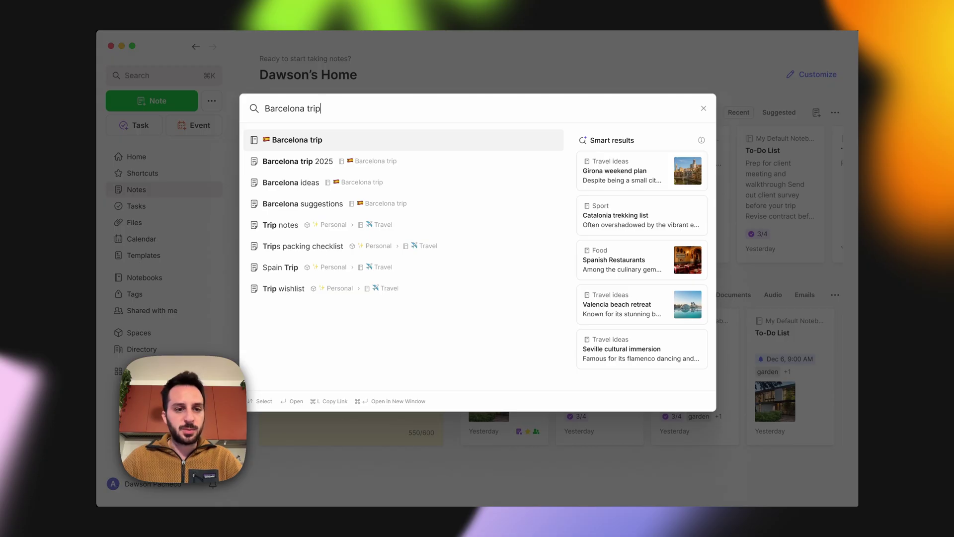
Search for 'Barcelona trip' and move down to the Barcelona trip 2025 result.
key("Down")
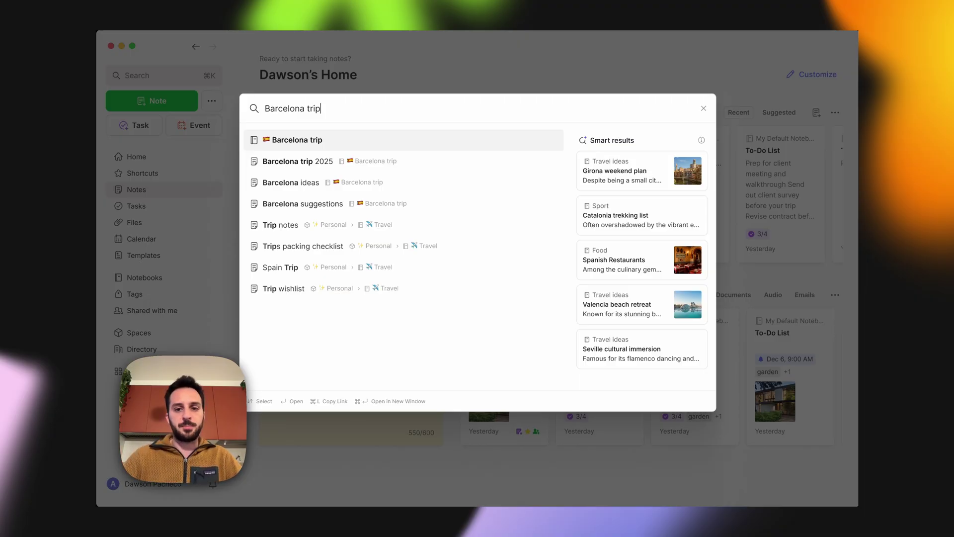
key("BackSpace")
key("BackSpace")
key("BackSpace")
type("ticket number")
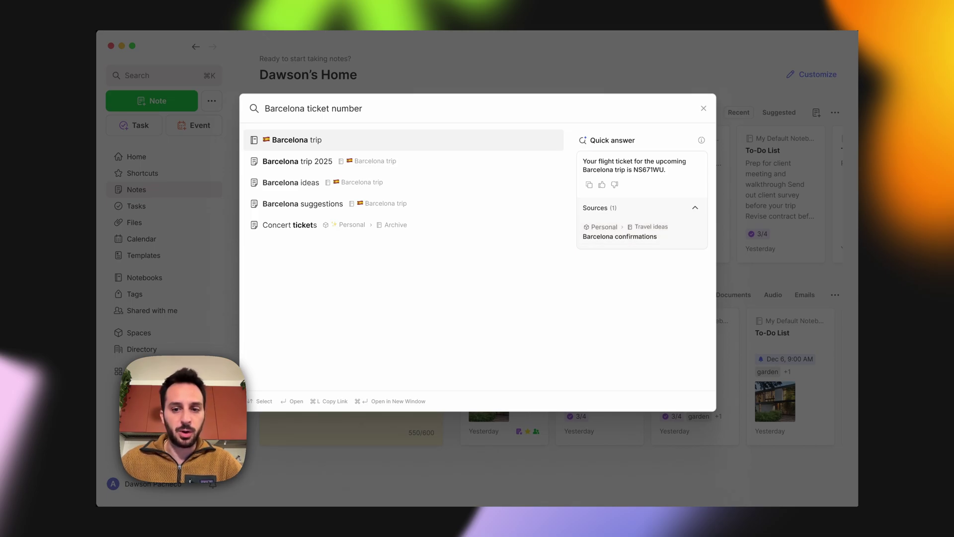
key("Return")
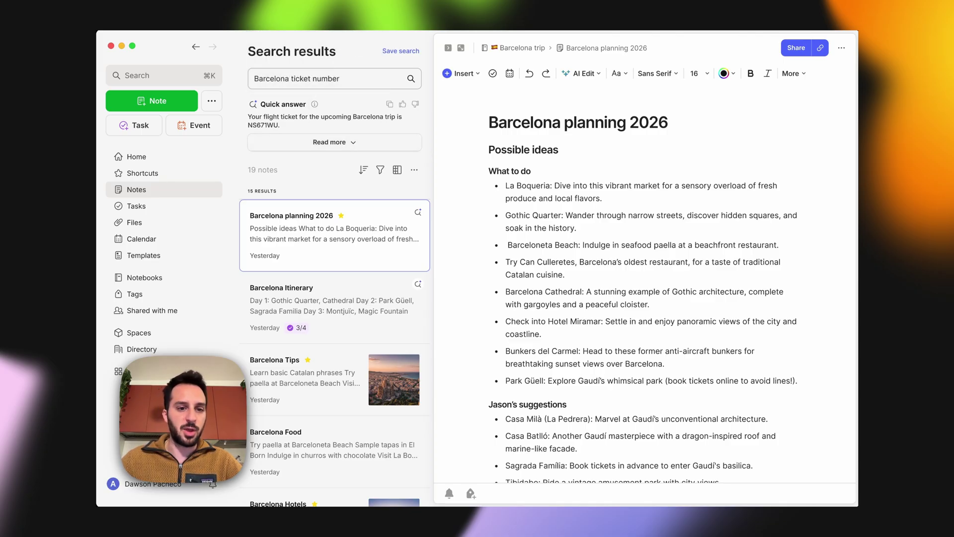
Expand the quick answer, open the 19/10/2025 meeting note, and show Audio recording options.
left_click(333, 142)
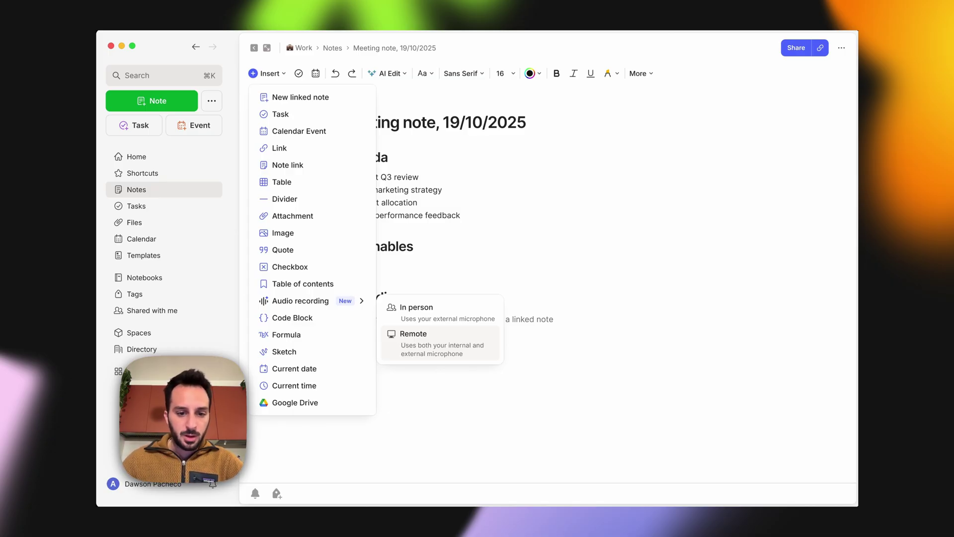
Record a remote Brainstorming session, accepting the recorder's consent notice, then stop recording.
left_click(418, 339)
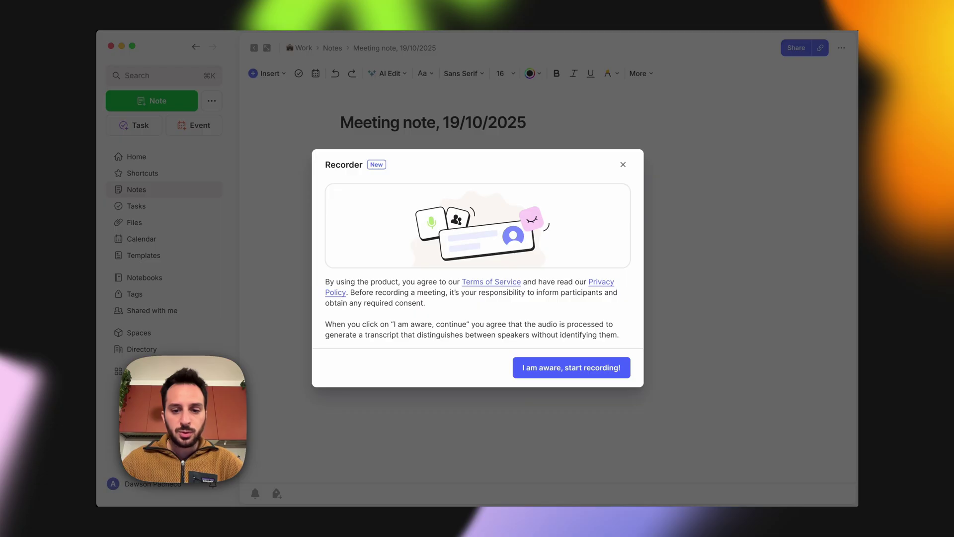
left_click(571, 366)
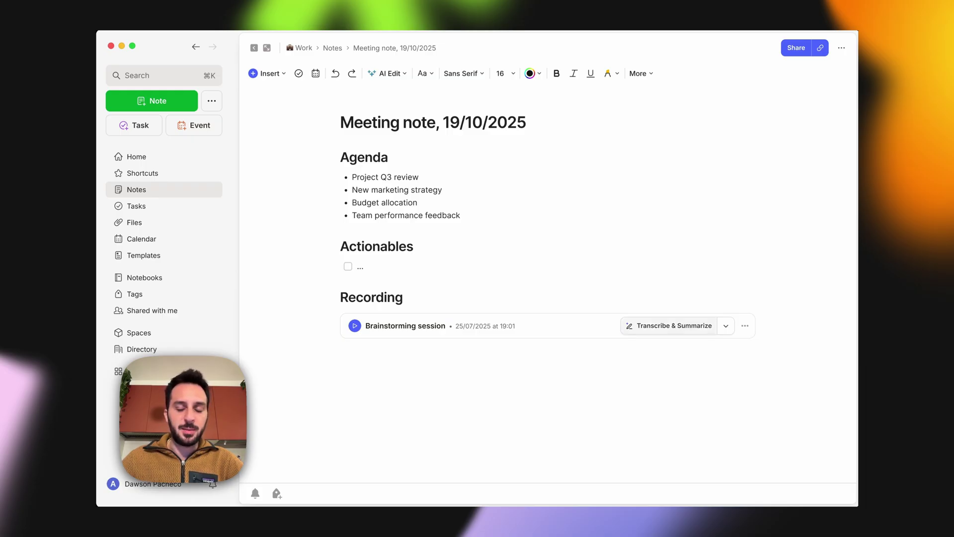
Transcribe the Brainstorming session recording with Summary turned off.
left_click(725, 326)
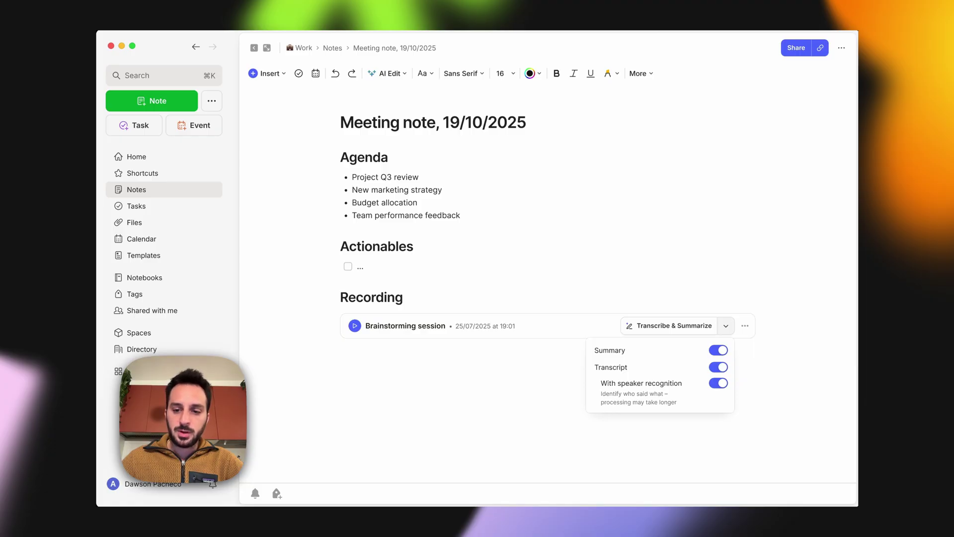
left_click(718, 350)
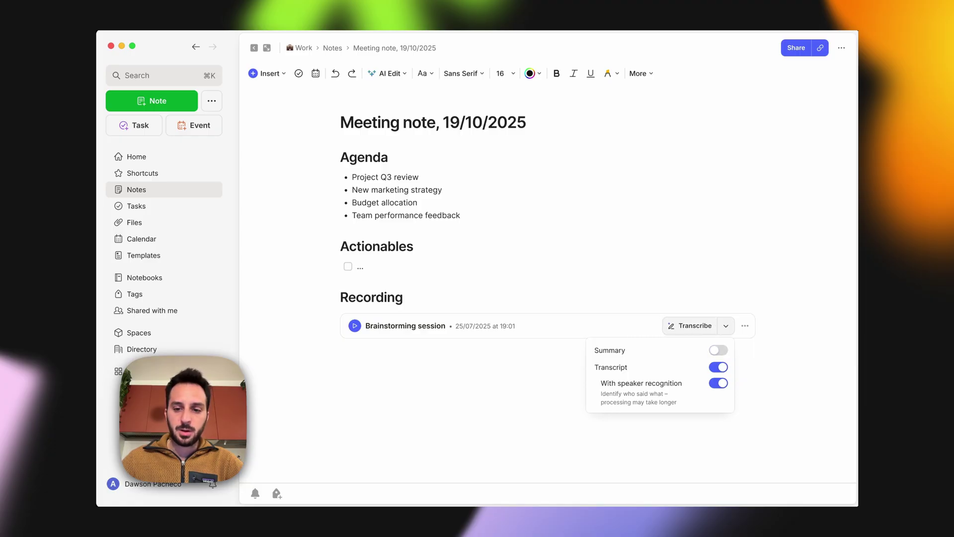
left_click(690, 326)
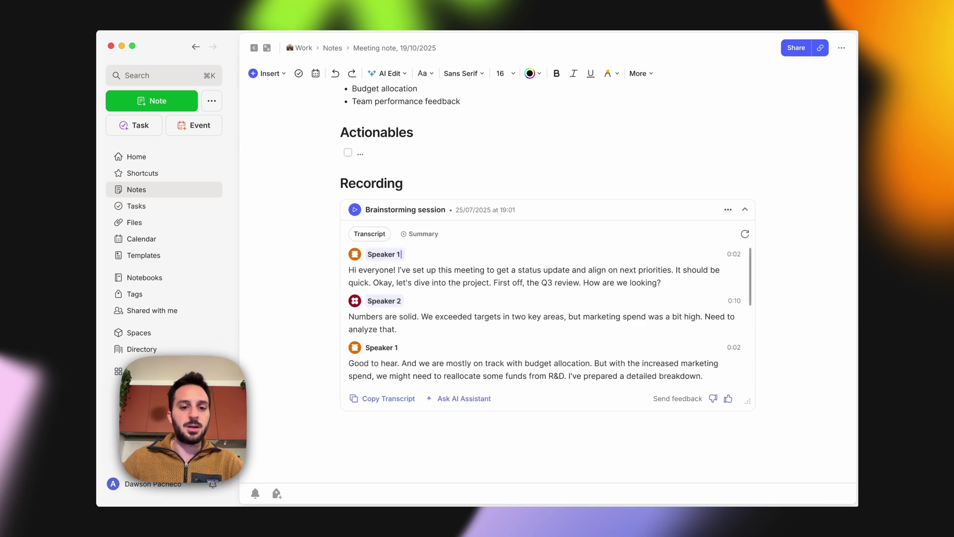
type("Sara")
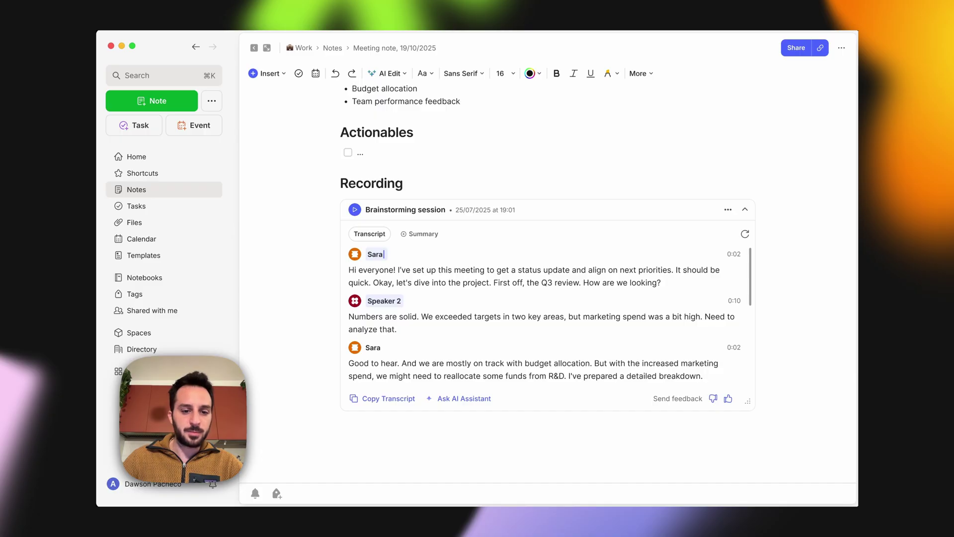
Rename the transcript speakers to Sara and John.
key("Tab")
type("John")
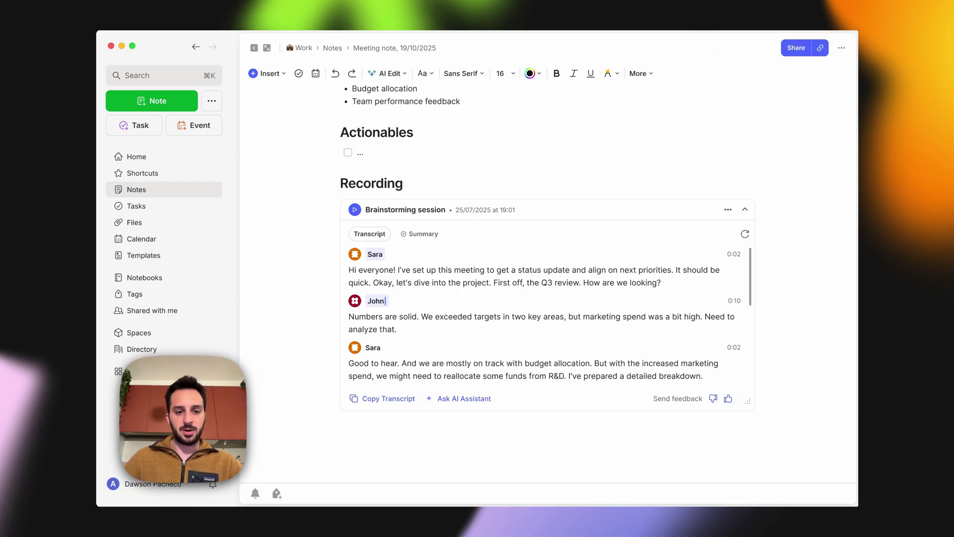
key("Return")
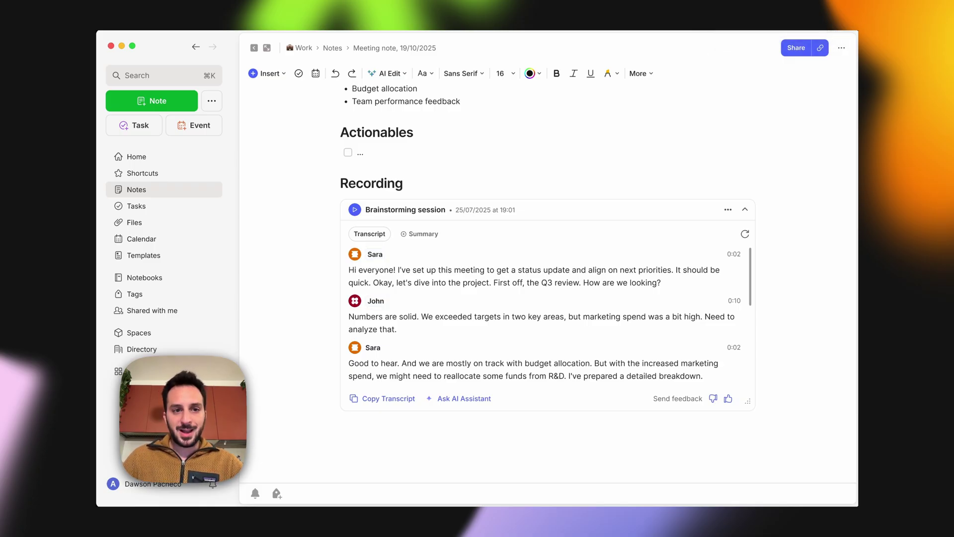